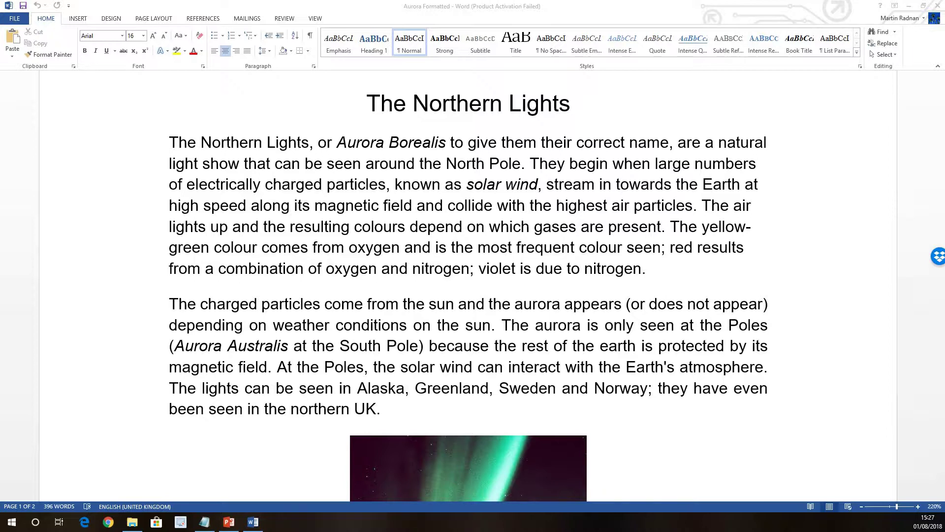
Step: From the document start, search the Navigation pane for 'Light' instead of 'Northern', finding 13 matches
key(ctrl+shift+Right)
key(Left)
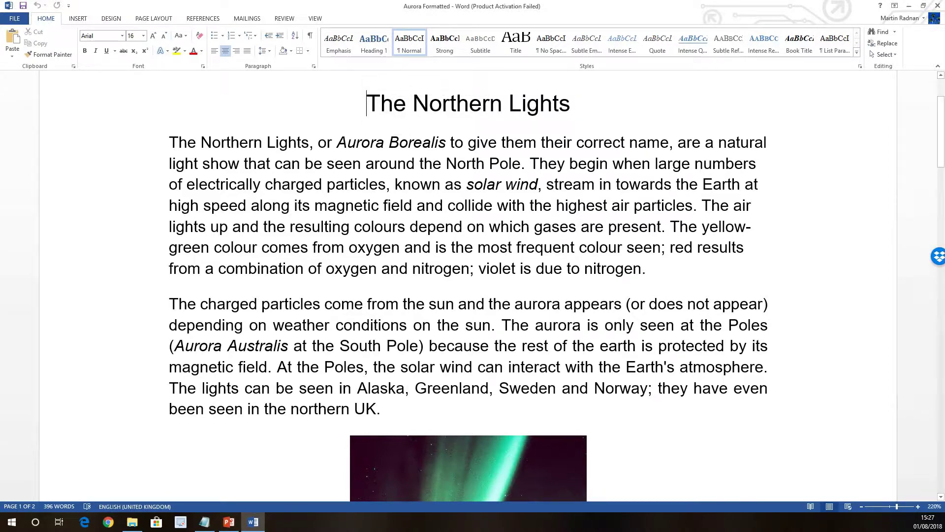
click(882, 33)
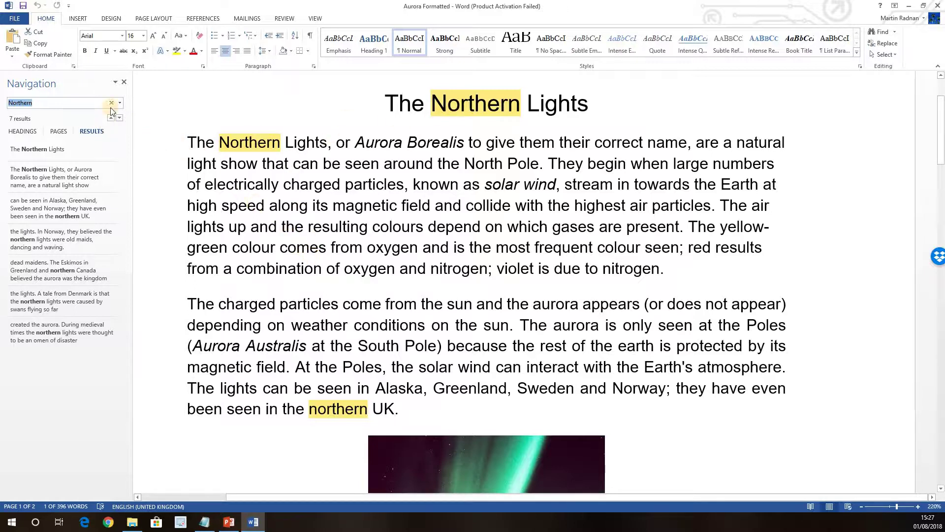
click(48, 101)
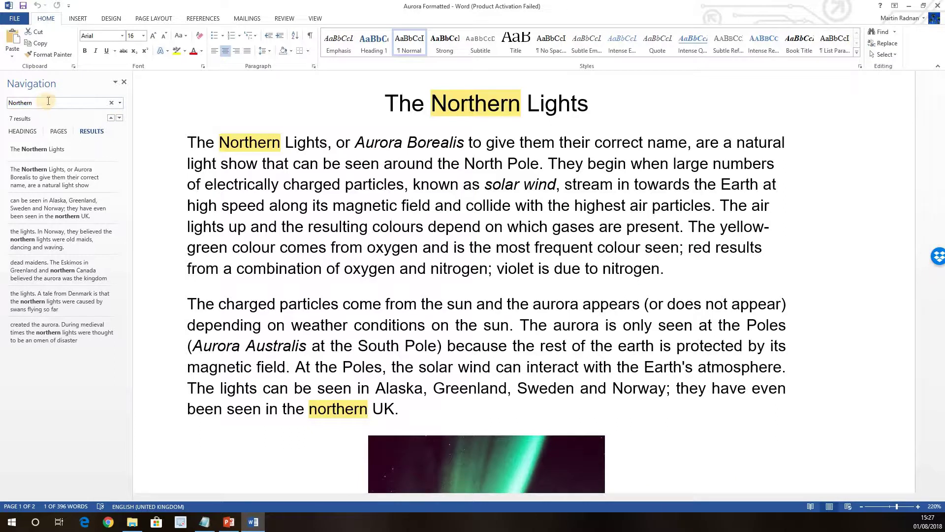
key(BackSpace)
key(BackSpace)
key(BackSpace)
key(BackSpace)
key(BackSpace)
key(BackSpace)
key(BackSpace)
key(BackSpace)
text(L)
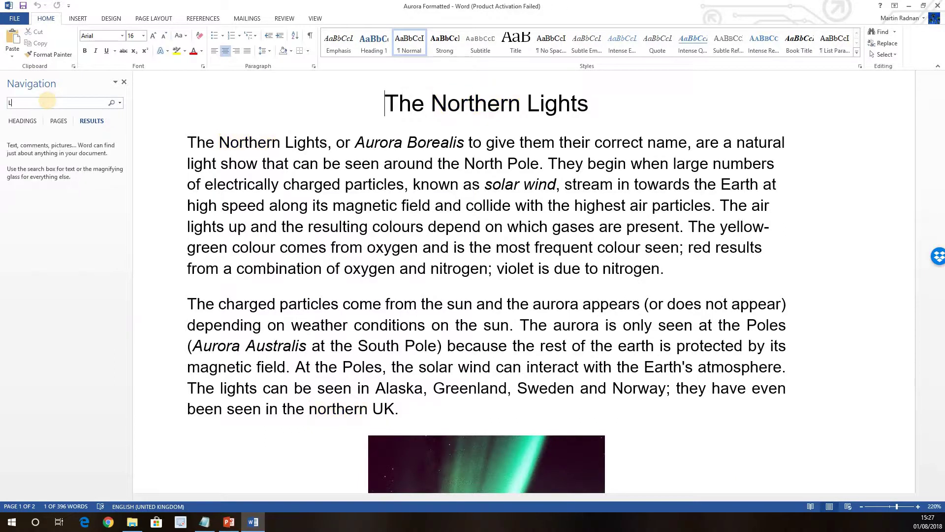
text(ight)
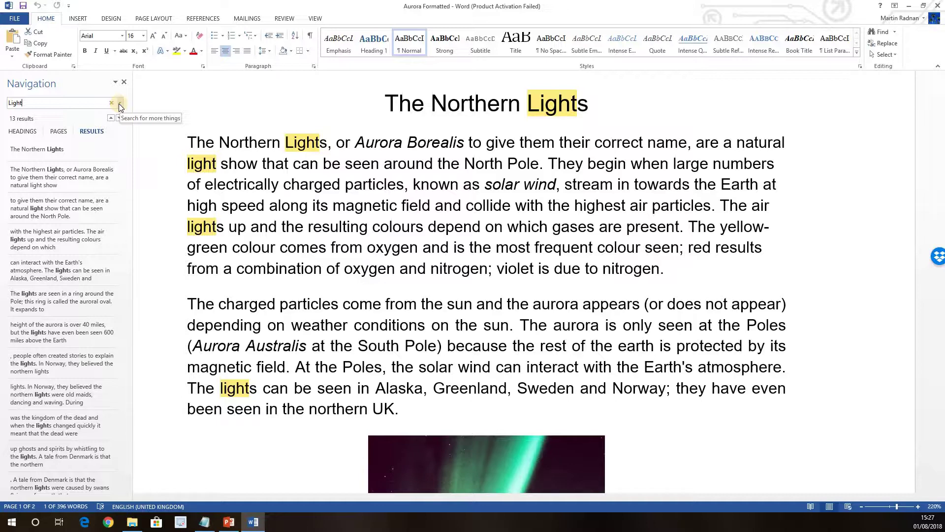
Step: Open Advanced Find with its extra options and set it to search for paragraph marks (^p)
click(119, 104)
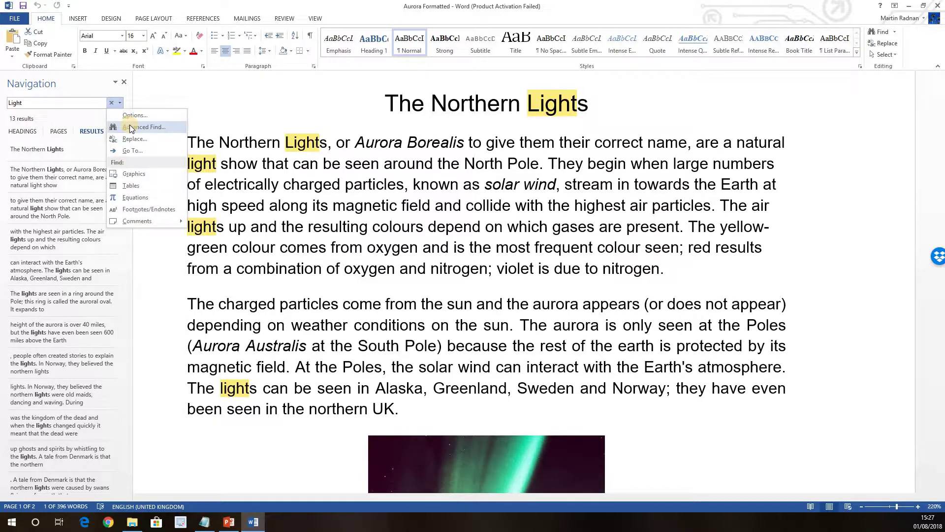
click(132, 127)
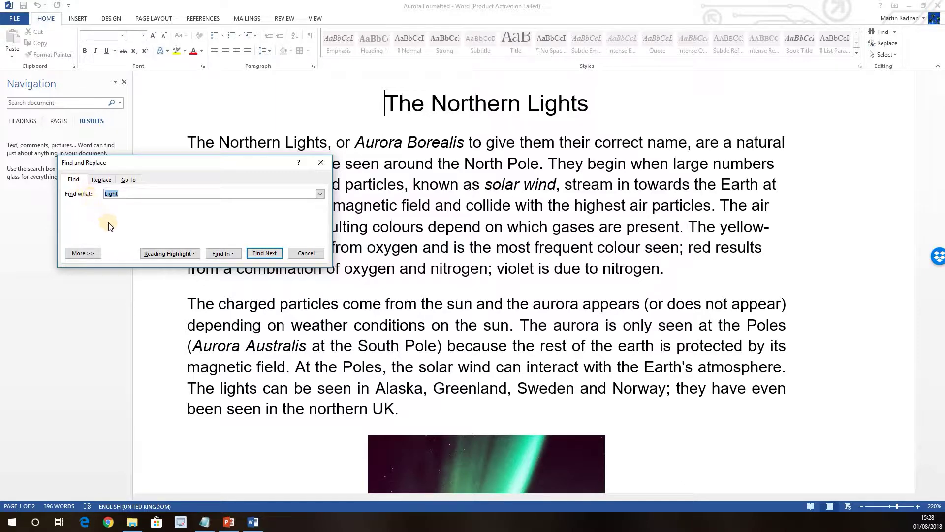
click(93, 257)
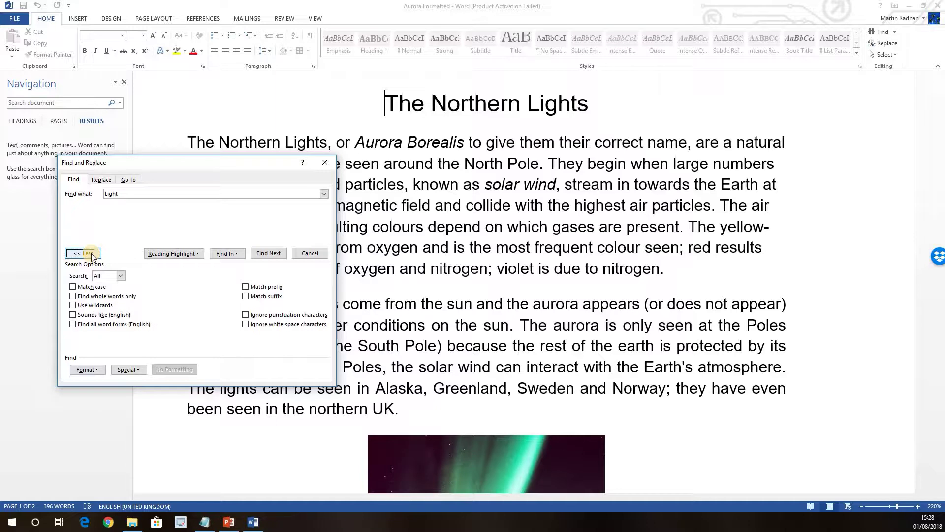
click(127, 369)
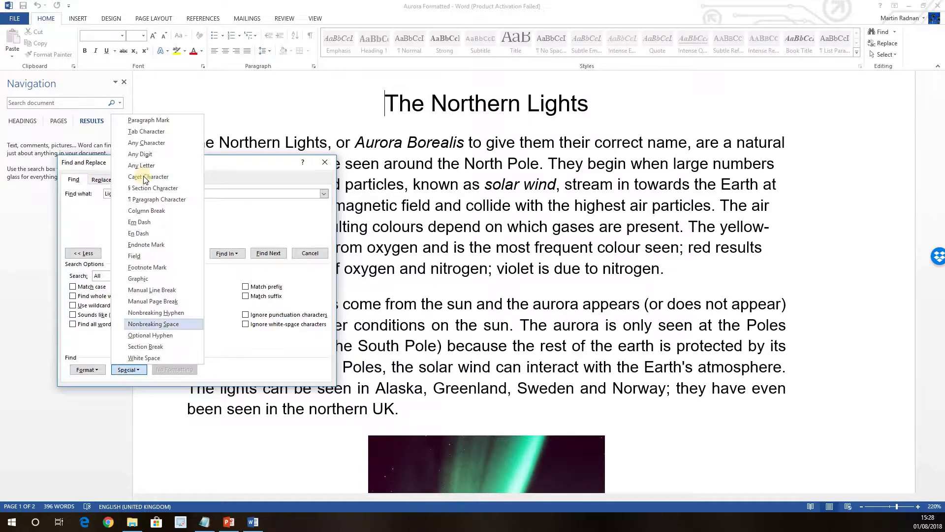
click(144, 121)
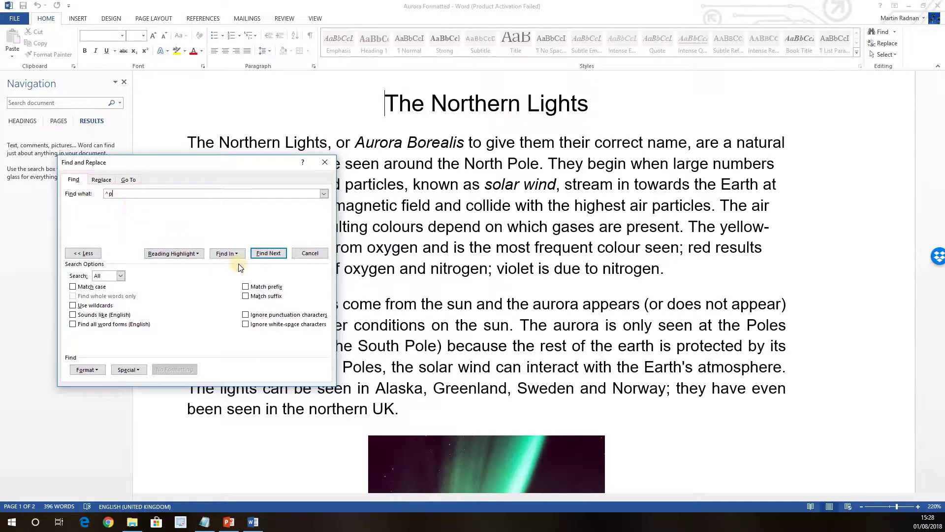
click(269, 253)
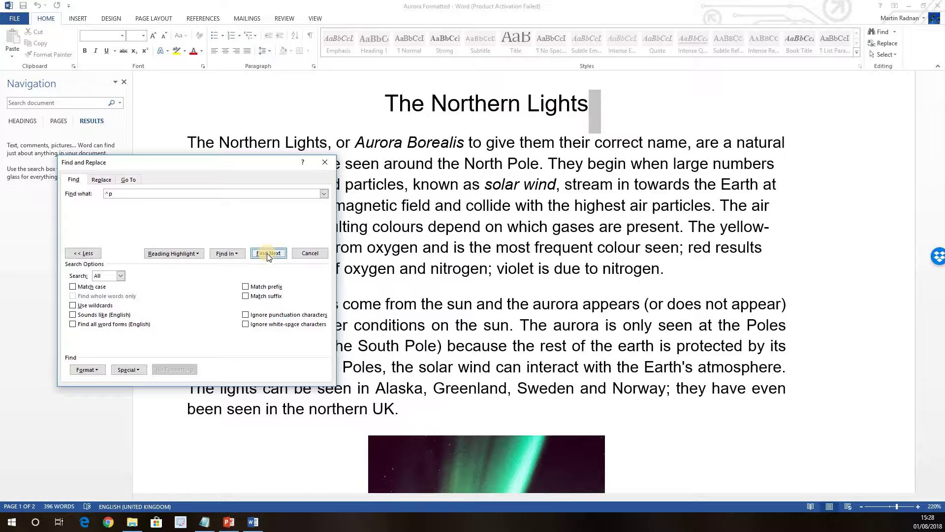
click(266, 253)
click(267, 253)
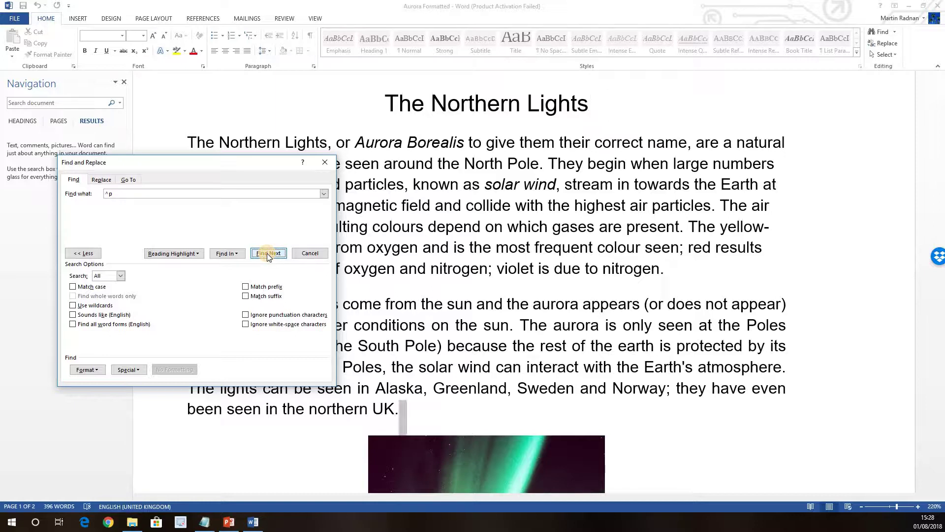
click(267, 253)
click(267, 253)
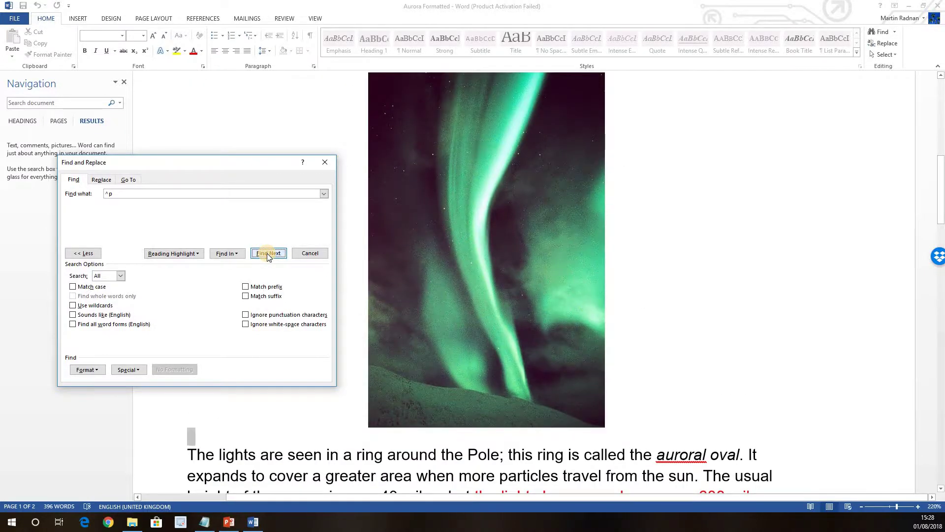
click(266, 253)
click(267, 253)
click(267, 253)
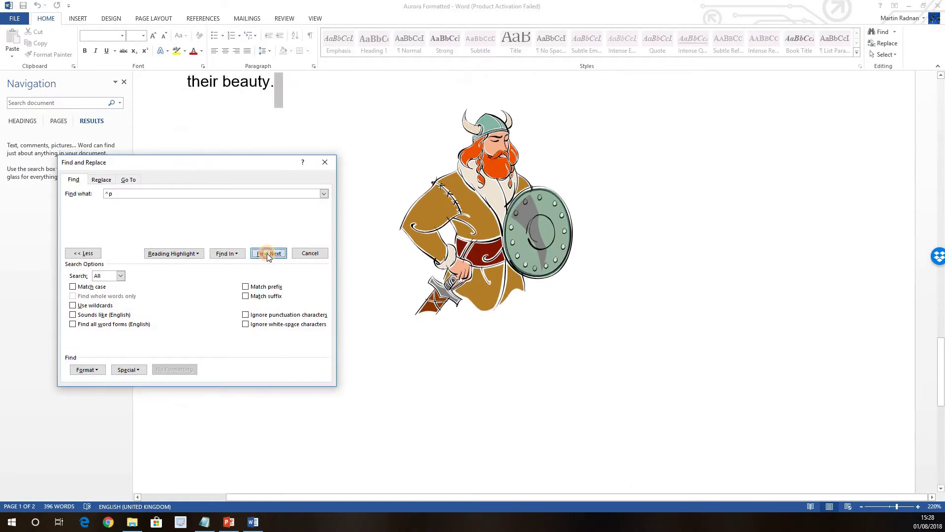
click(267, 253)
click(267, 254)
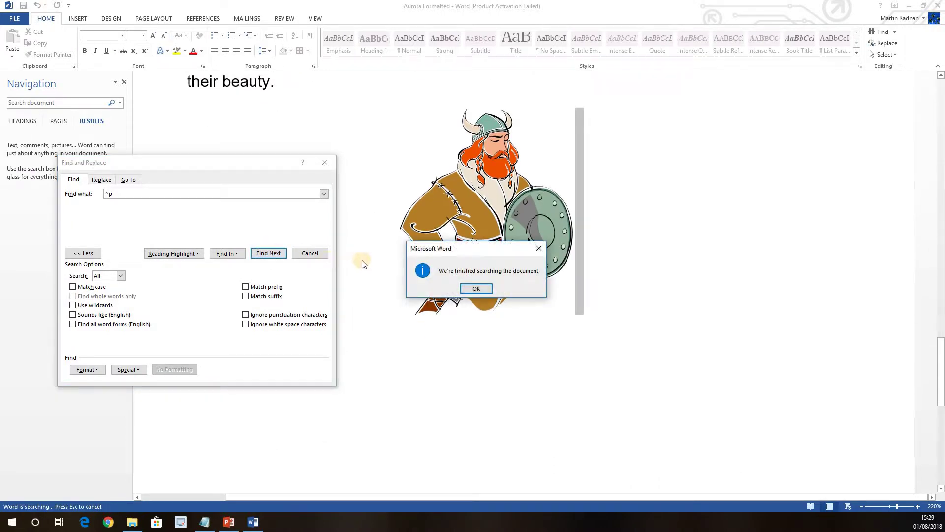
click(476, 289)
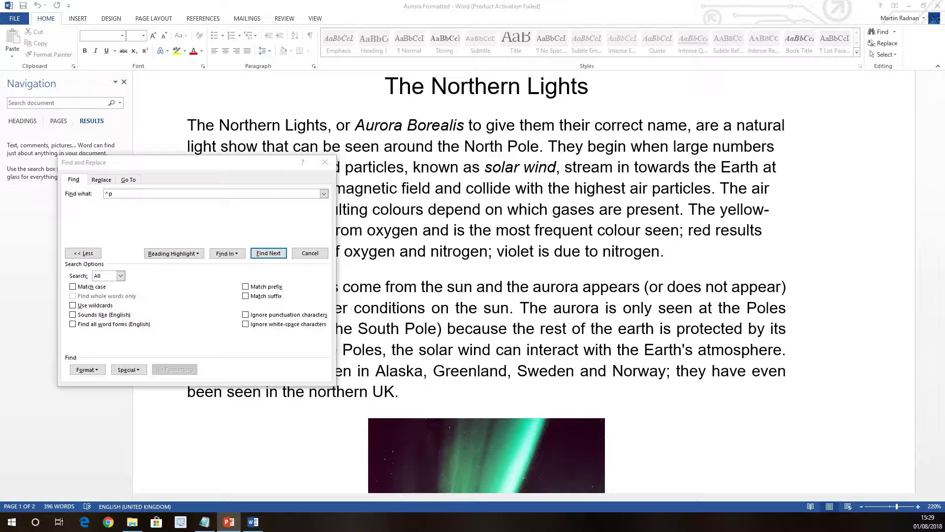
Step: Change the Find what search to manual page breaks (^m) using the Special list
click(133, 368)
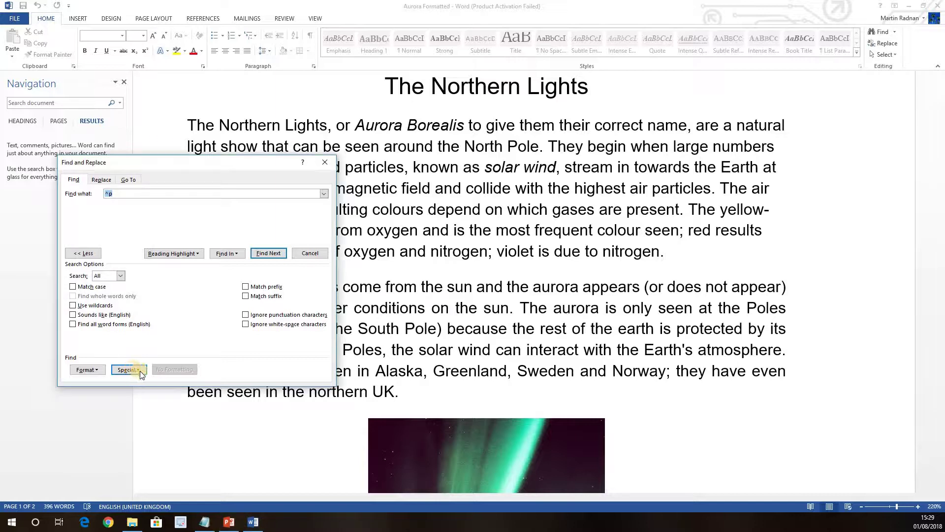
click(140, 371)
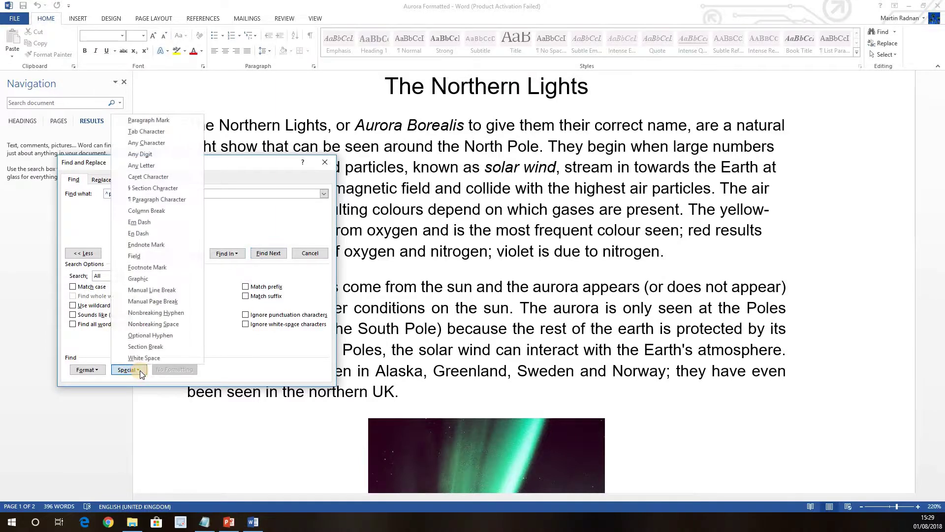
click(146, 301)
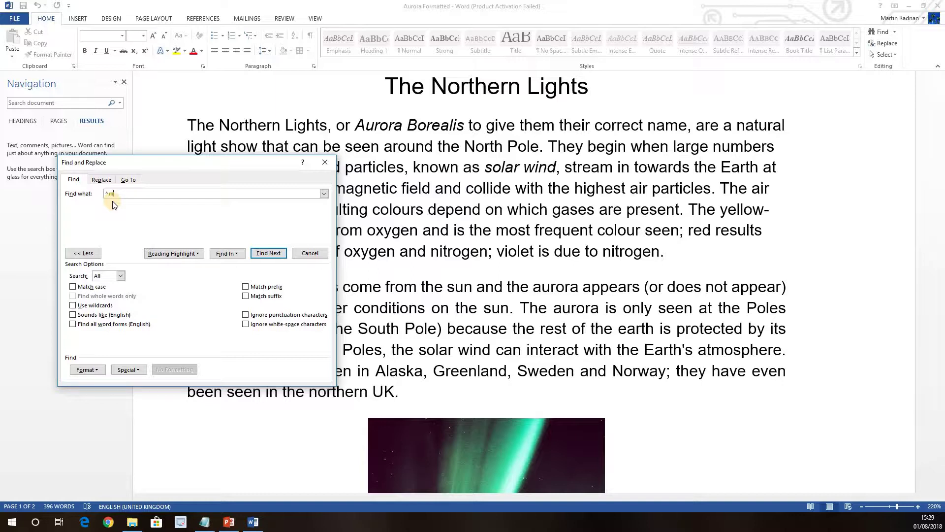
Step: Find the manual page break, search again, and dismiss the search-finished notice
click(270, 252)
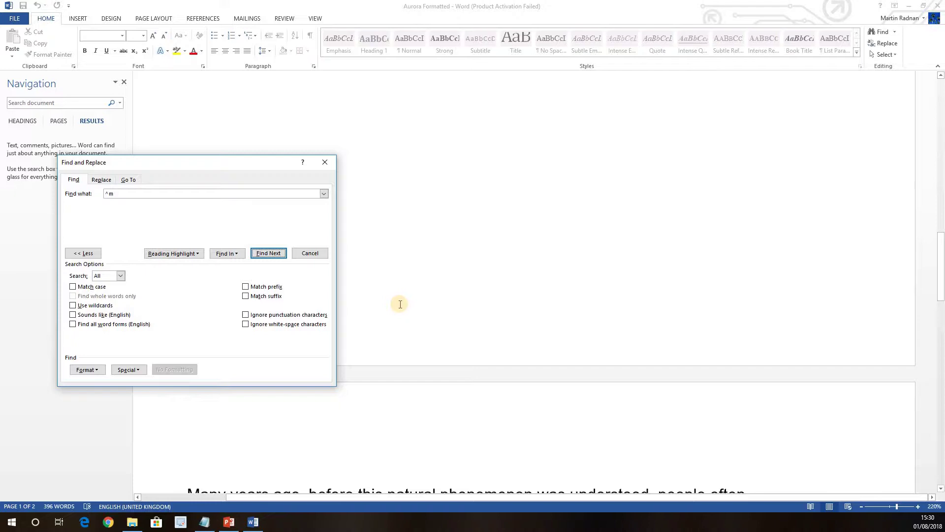
click(263, 253)
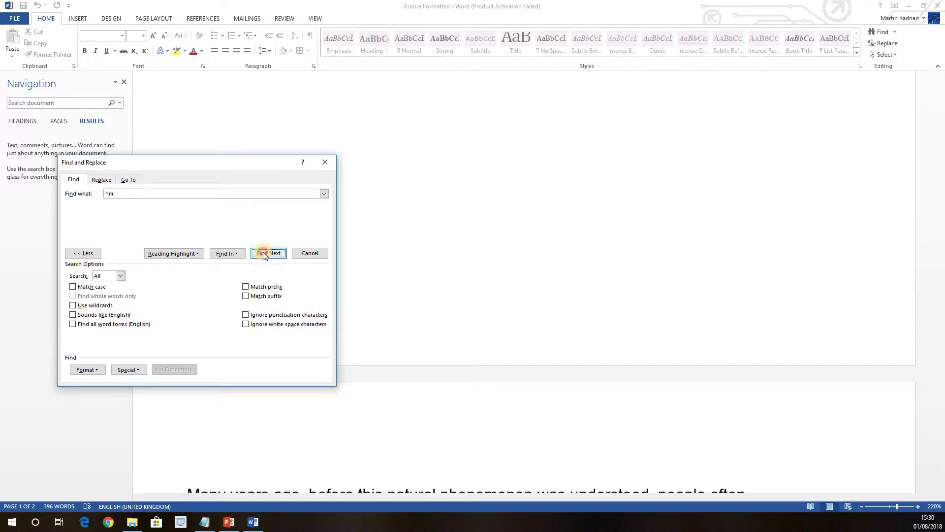
click(481, 288)
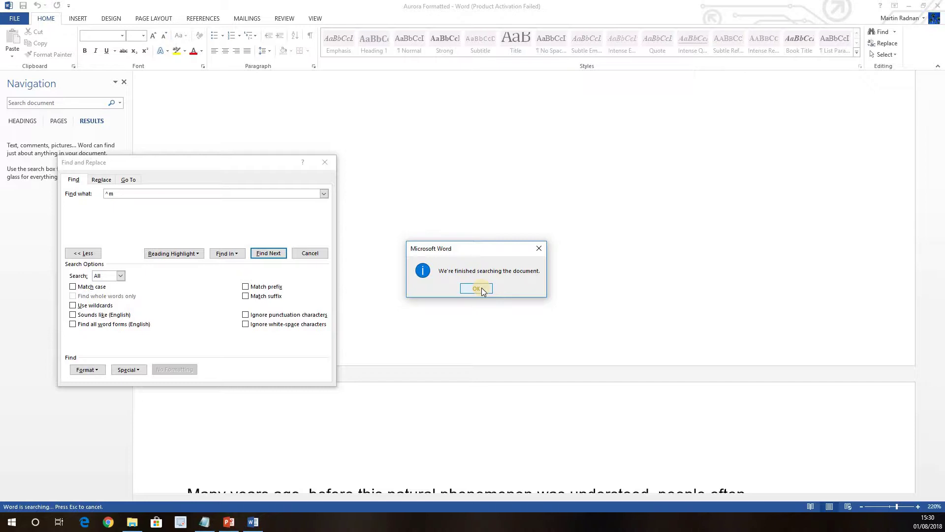
click(476, 289)
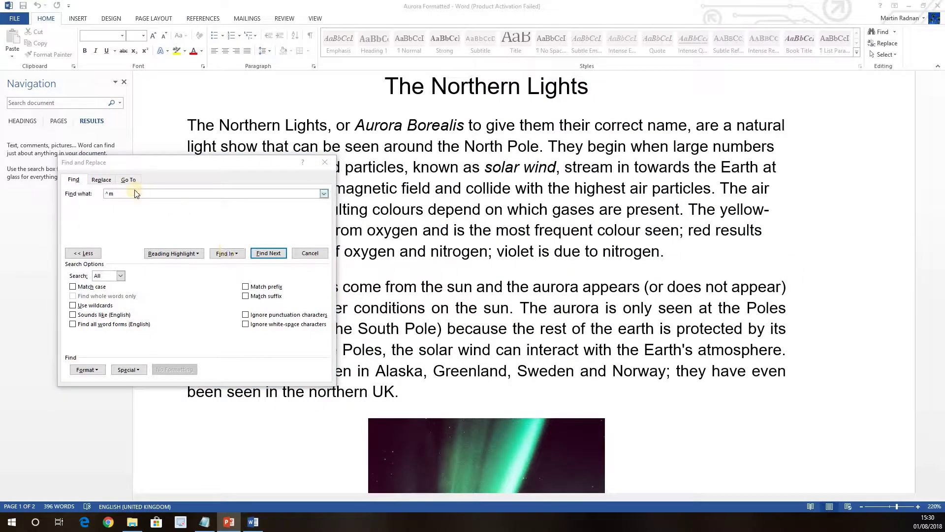
Step: Clear the ^m search text and add a Justified paragraph alignment format criterion
click(134, 192)
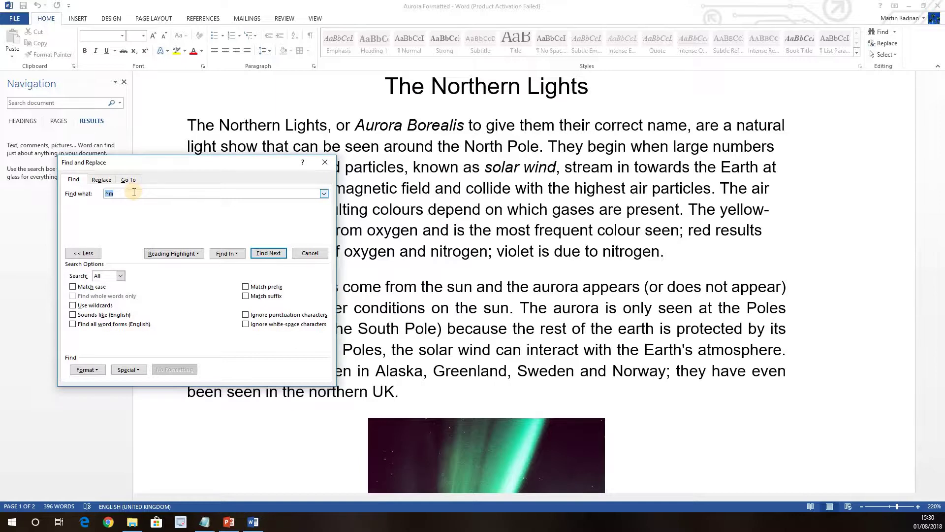
key(BackSpace)
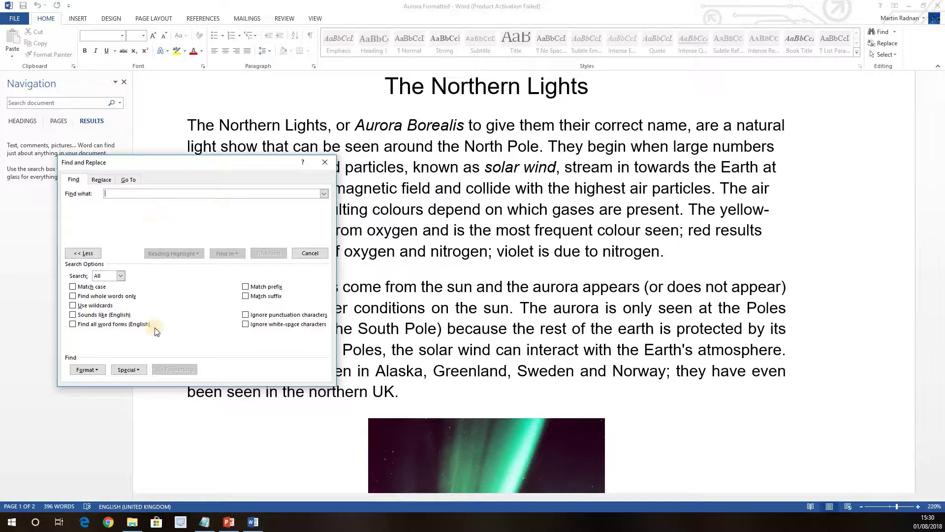
click(97, 372)
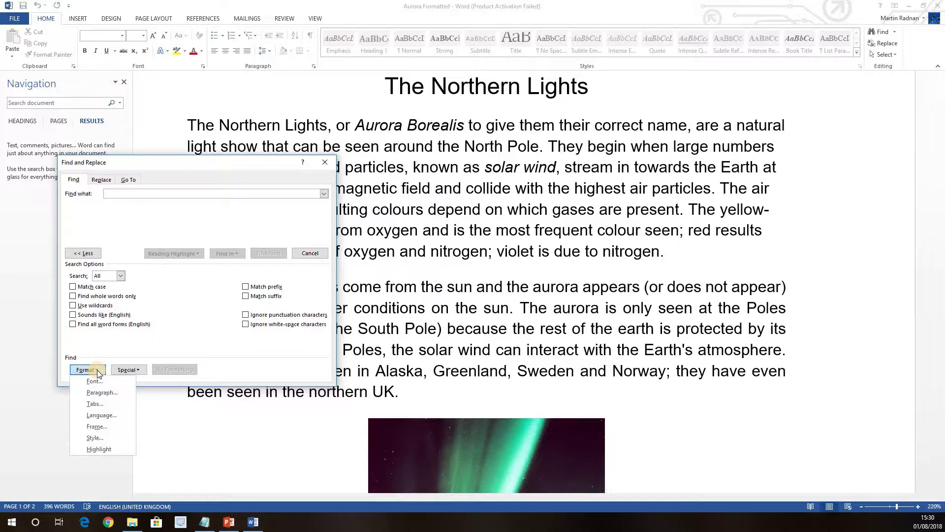
click(109, 394)
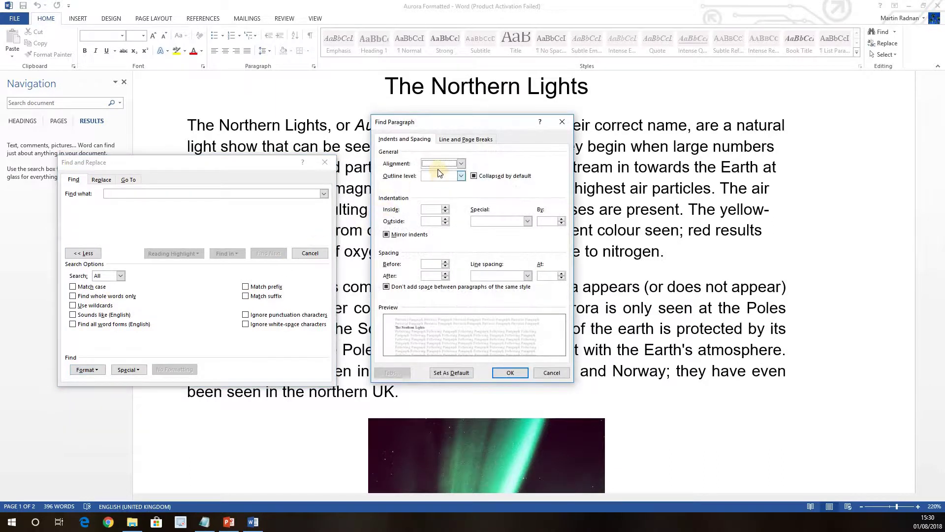
click(461, 164)
click(459, 191)
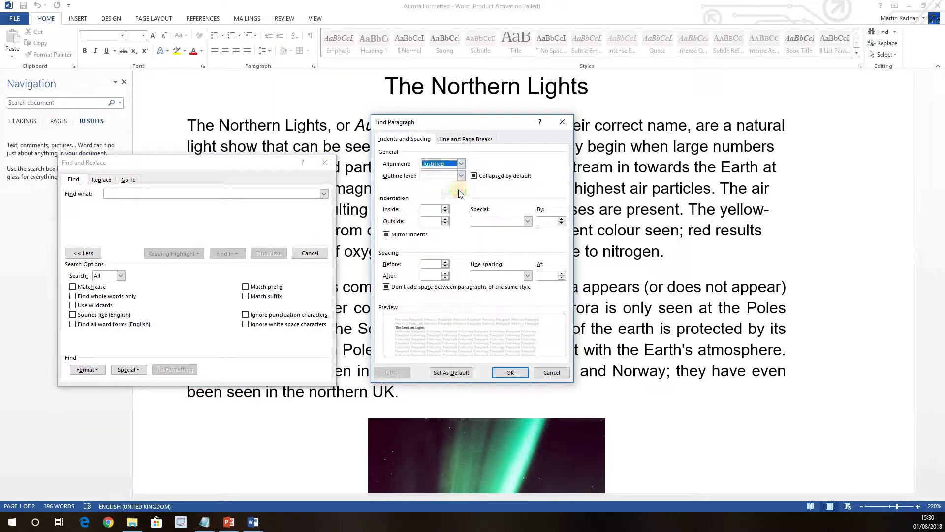
click(519, 372)
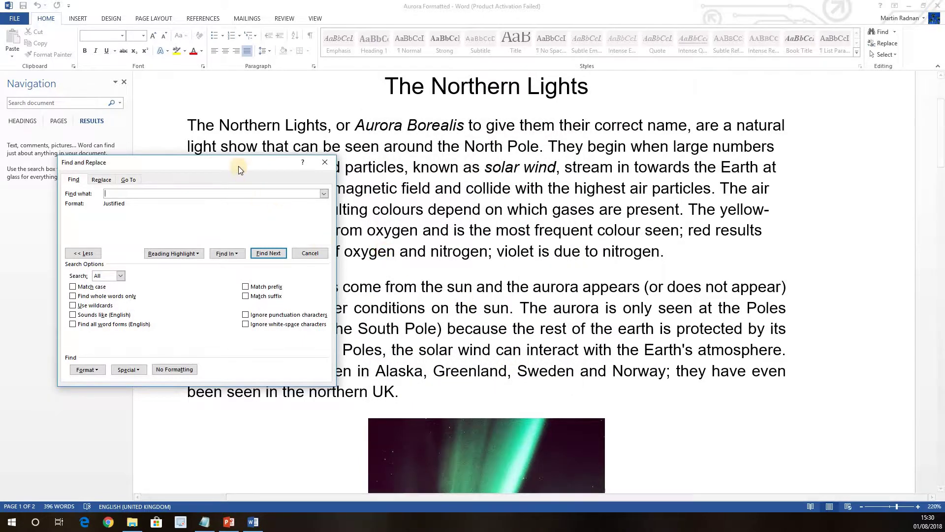
Step: Find justified paragraphs, dismiss the finished message, then remove the formatting criterion with No Formatting
drag(196, 154, 179, 93)
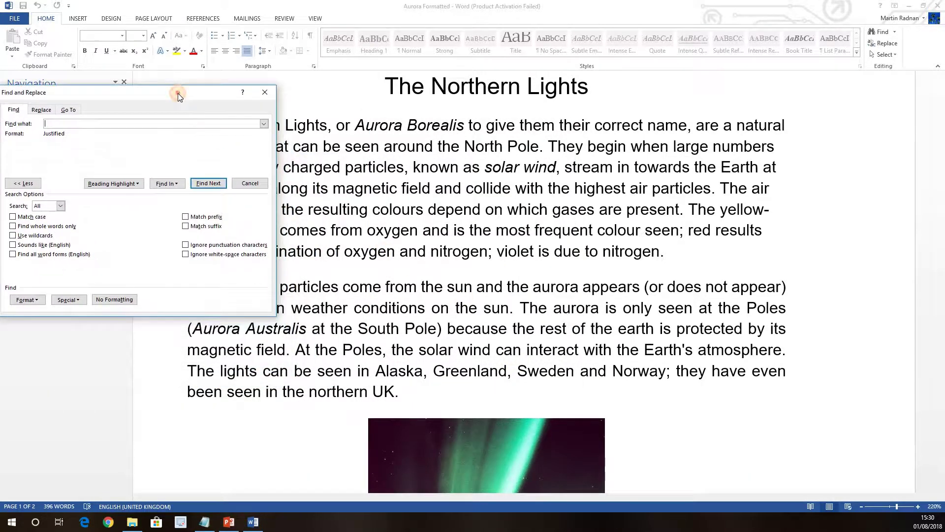
click(208, 183)
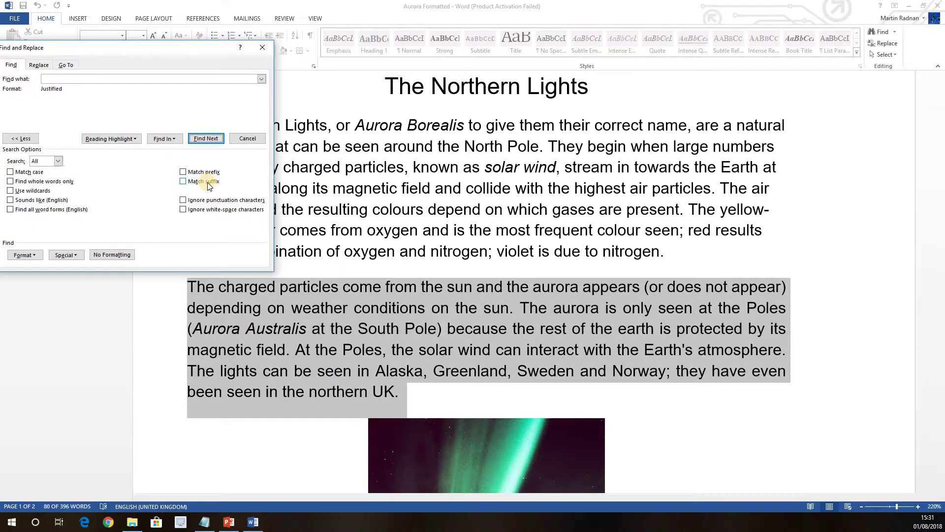
click(202, 139)
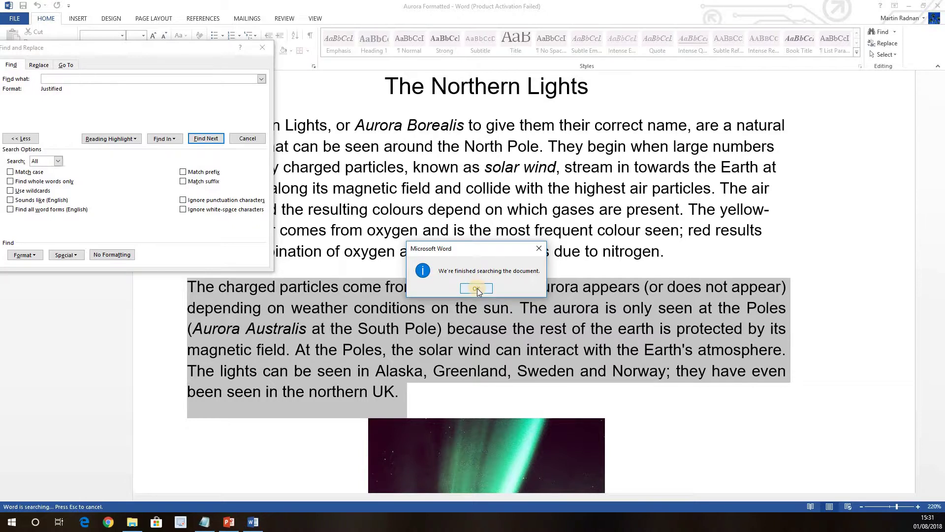
click(477, 288)
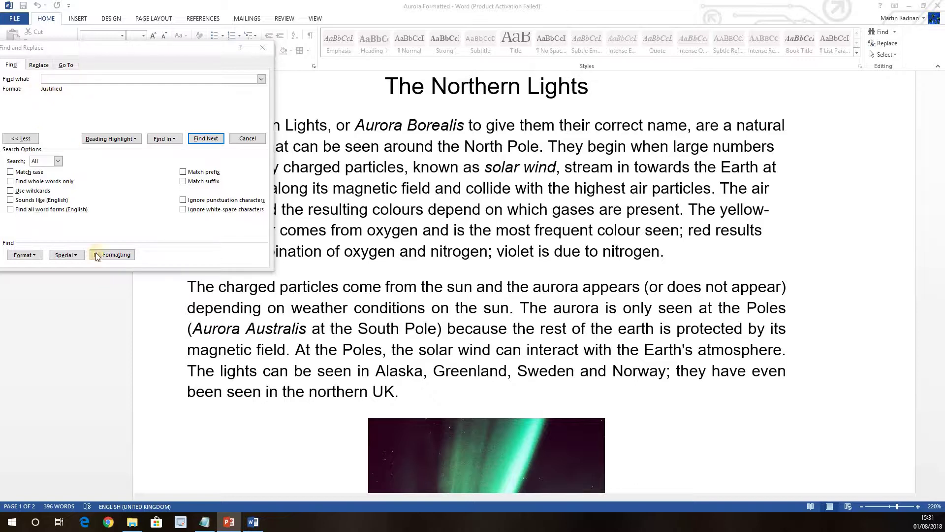
click(111, 254)
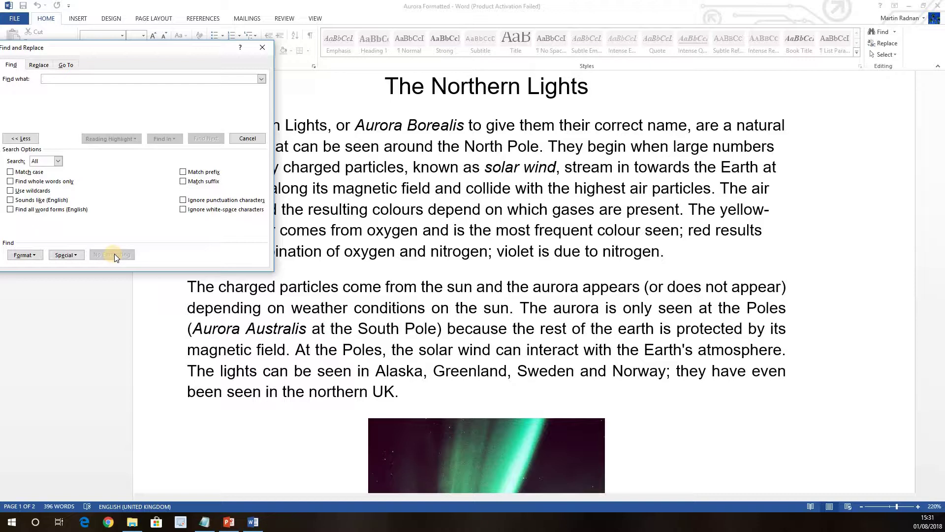
Step: Move the Find and Replace dialog aside and zoom out to about 110% to show the aurora image and red sentence
drag(111, 46, 178, 97)
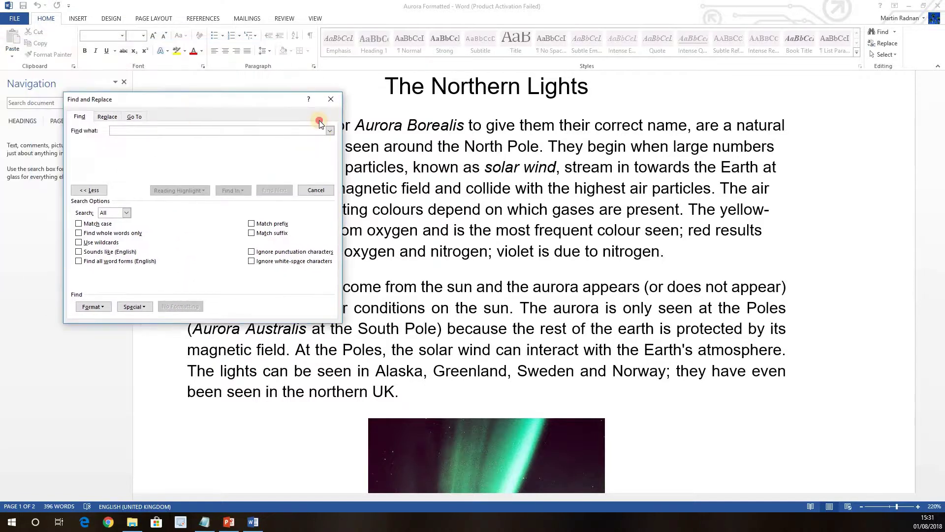
drag(319, 120, 139, 96)
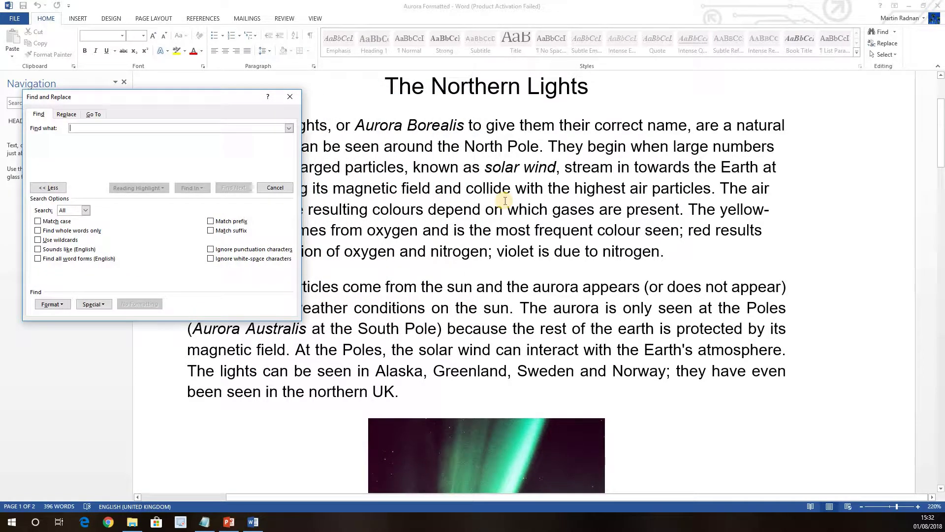
click(506, 201)
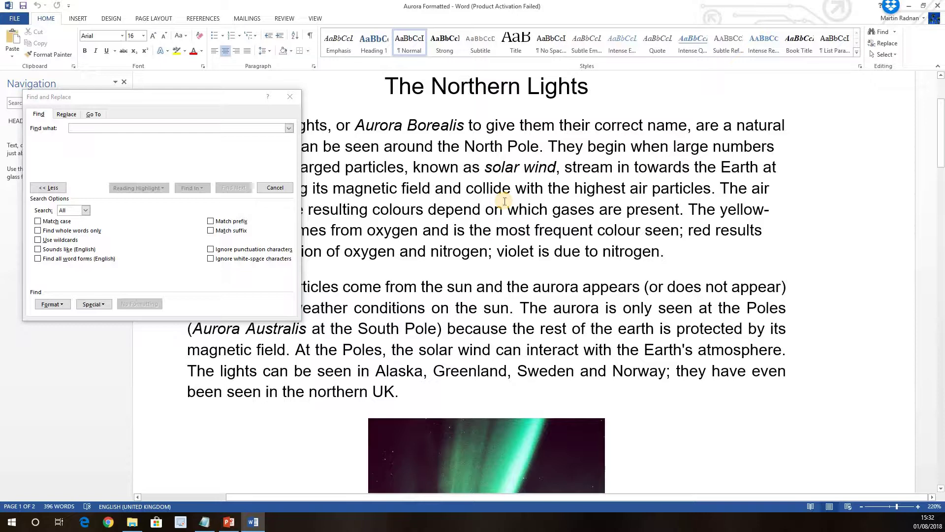
ctrl+scroll(506, 204, down, 1)
ctrl+scroll(505, 204, down, 7)
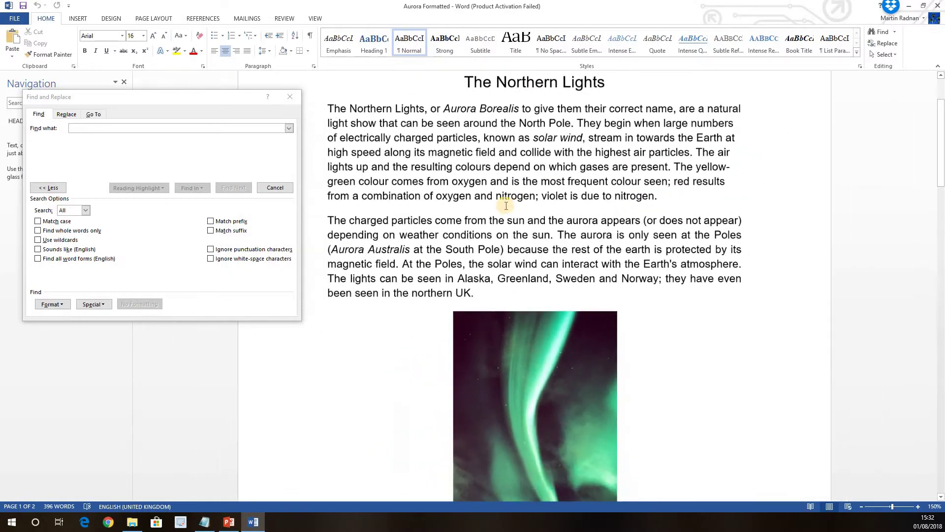
ctrl+scroll(506, 207, down, 3)
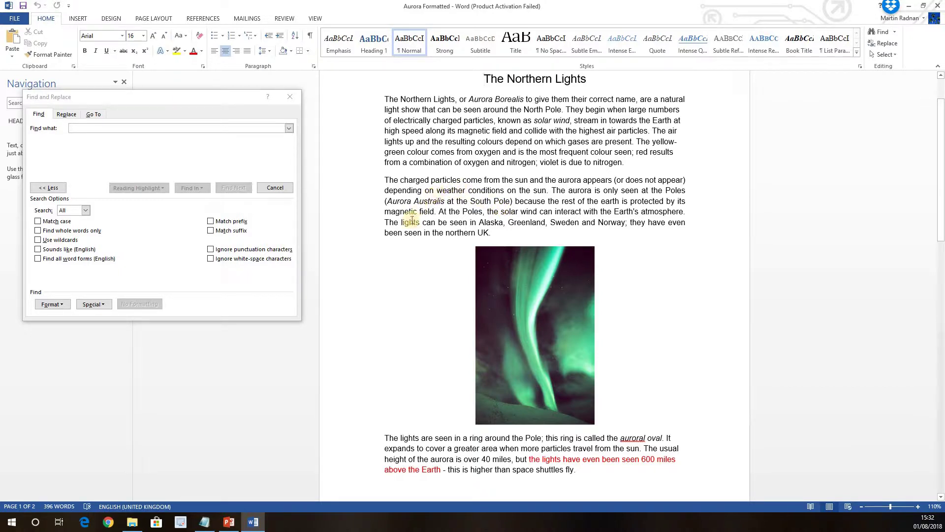
Step: Give the blank Find what search a Font color: Red format criterion
click(59, 305)
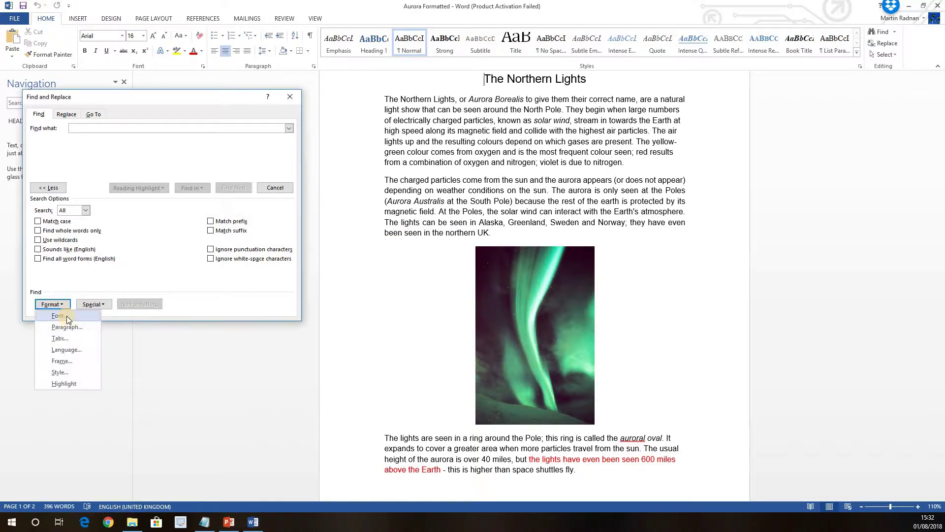
click(66, 315)
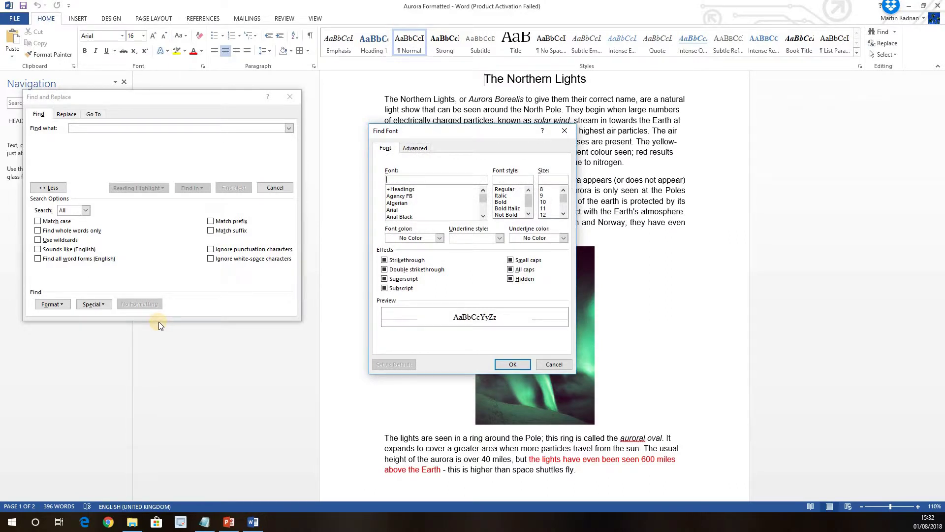
click(440, 238)
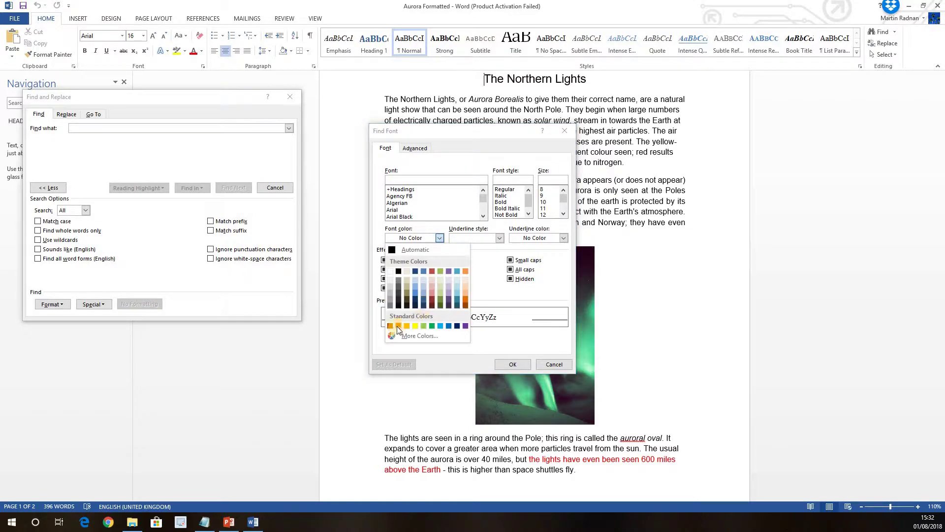
click(396, 326)
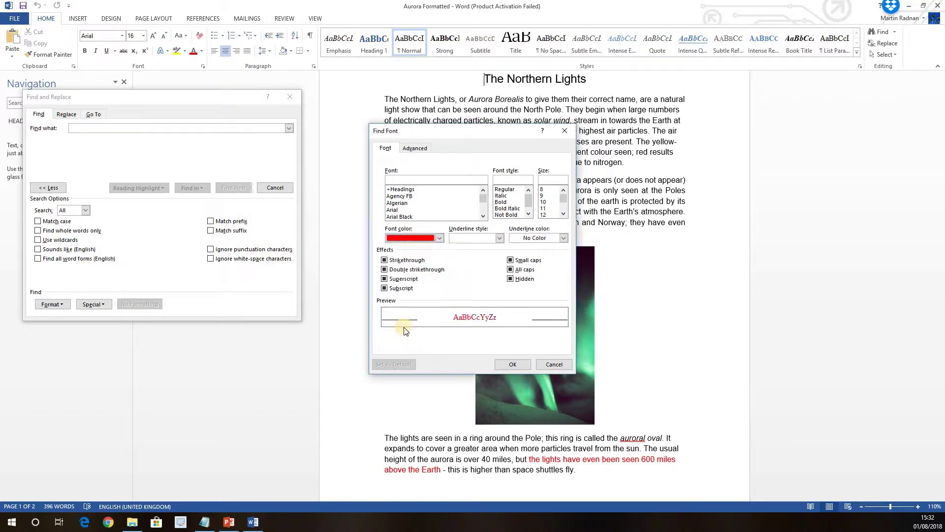
click(513, 364)
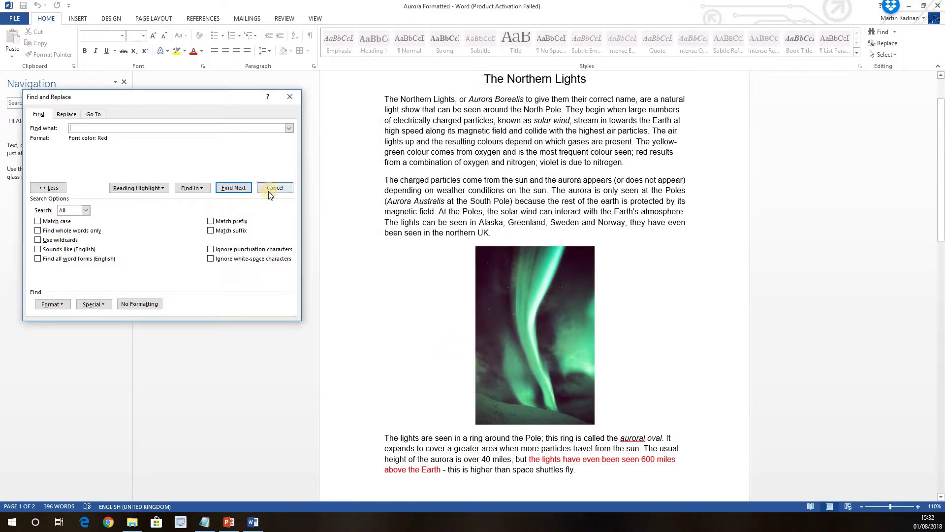
click(234, 188)
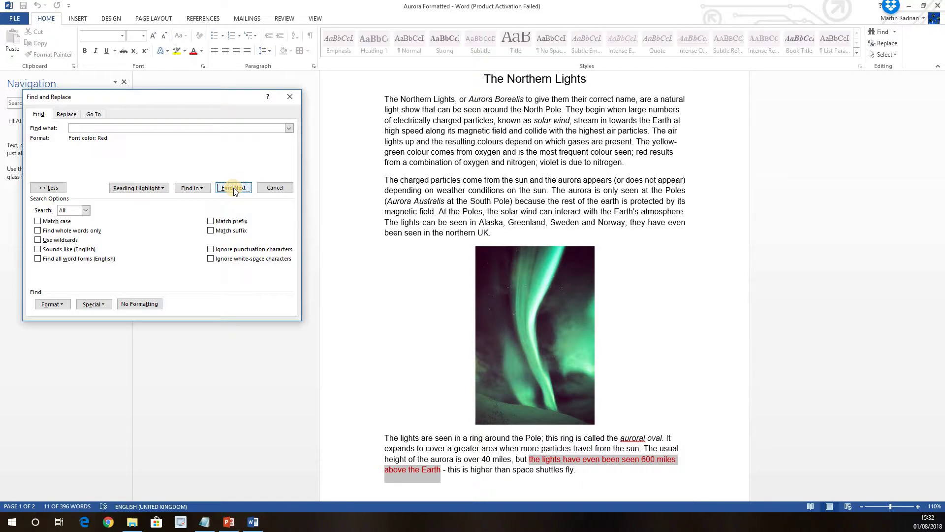
click(233, 189)
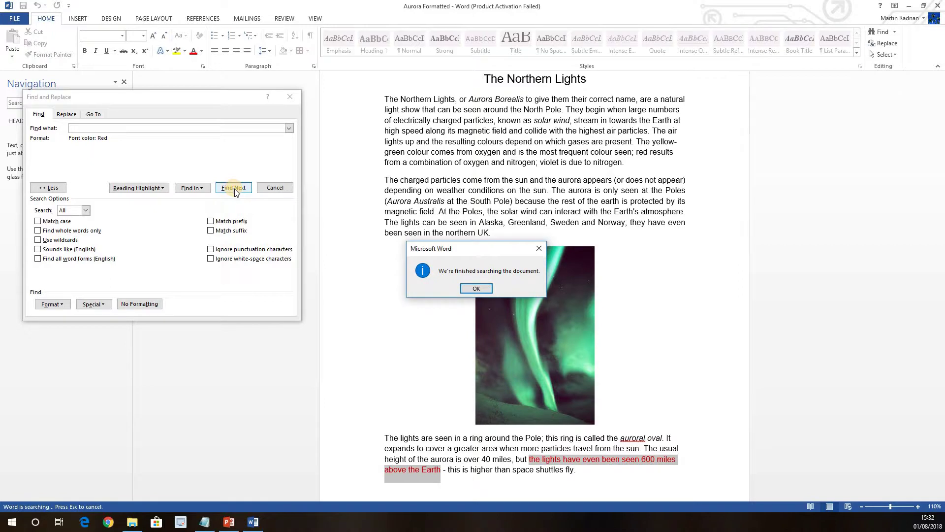
click(471, 290)
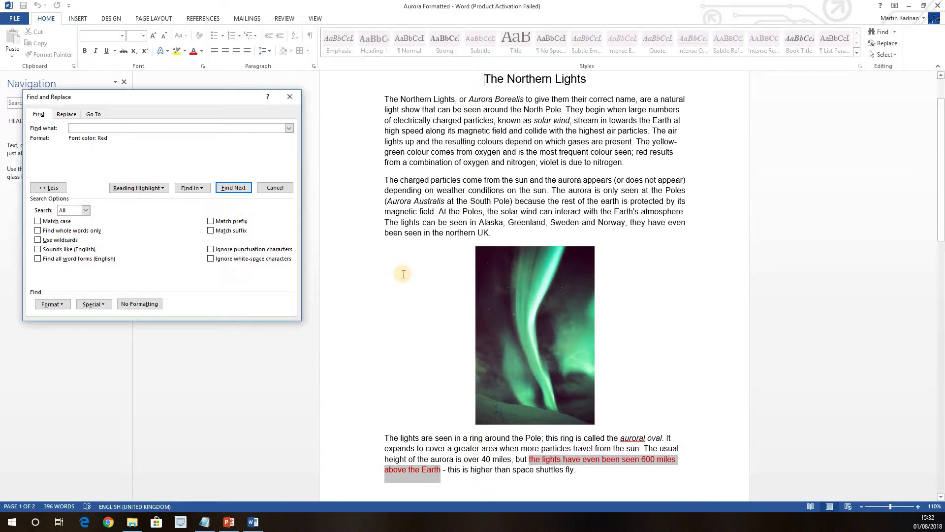
click(403, 274)
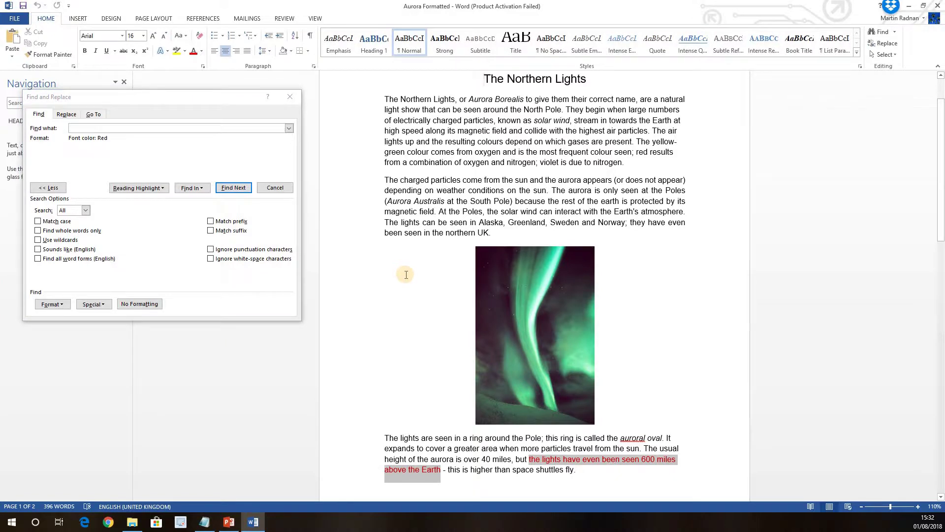
Step: On the Replace tab, give the Replace with field a Font color: Blue format
click(63, 114)
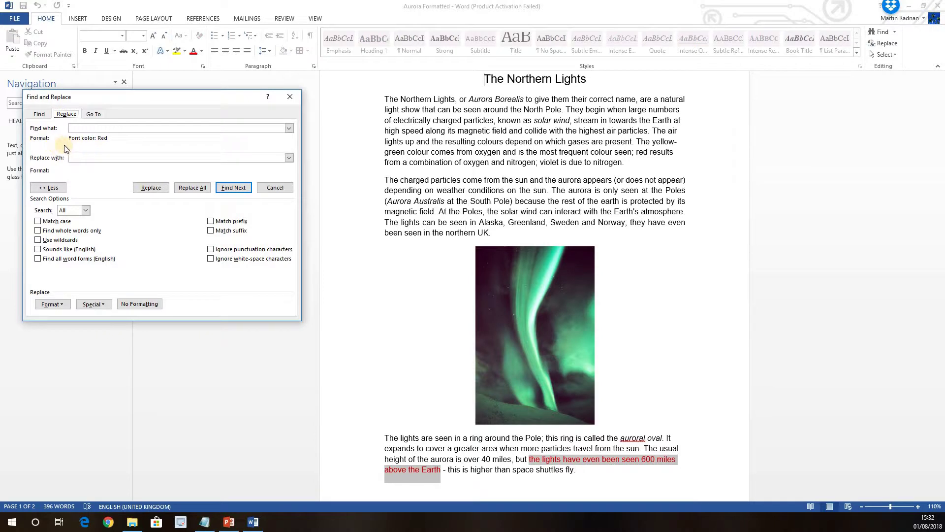
click(86, 156)
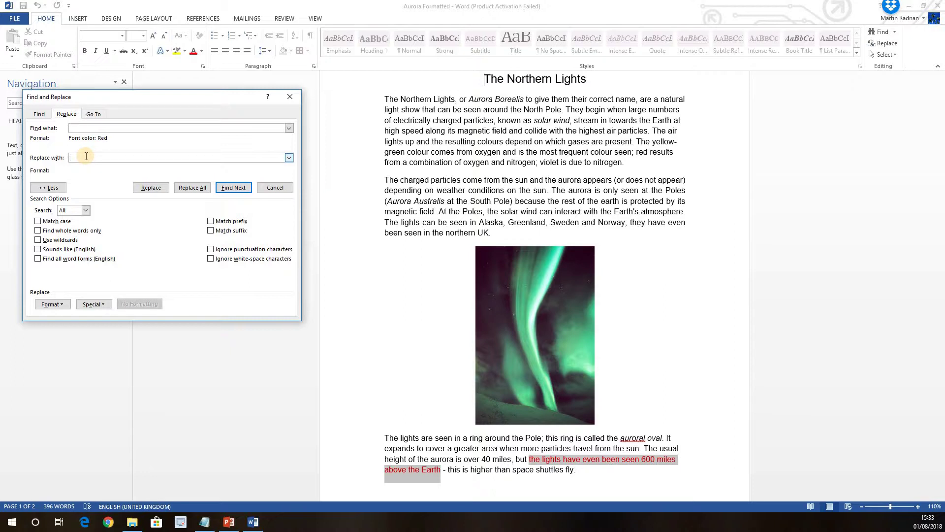
click(62, 305)
click(67, 315)
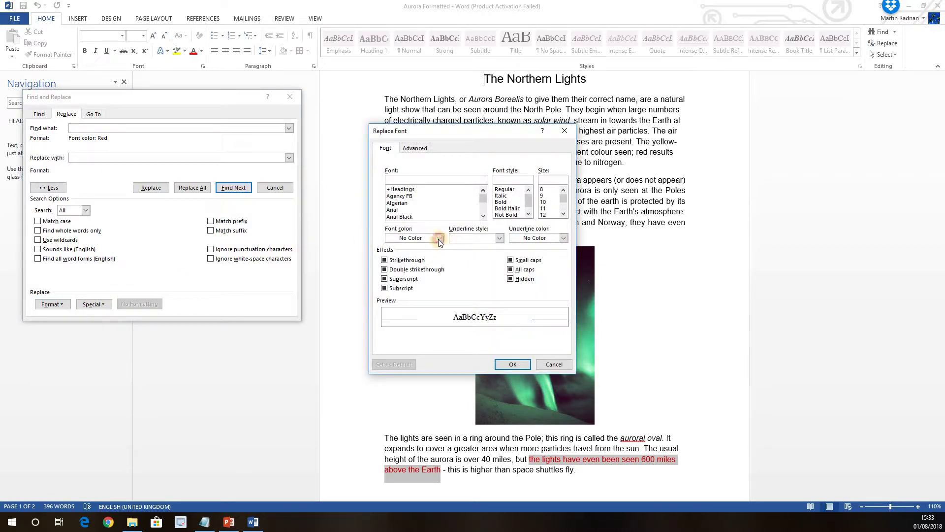
click(439, 239)
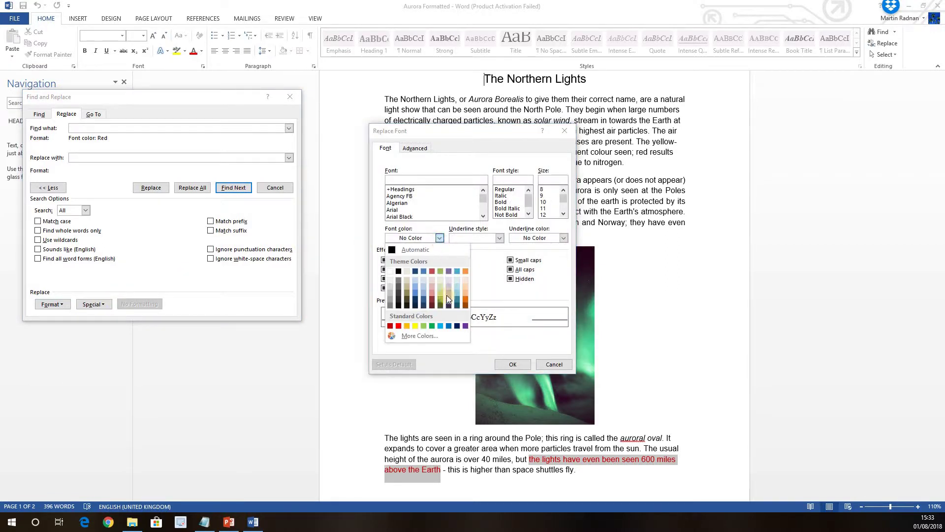
click(447, 326)
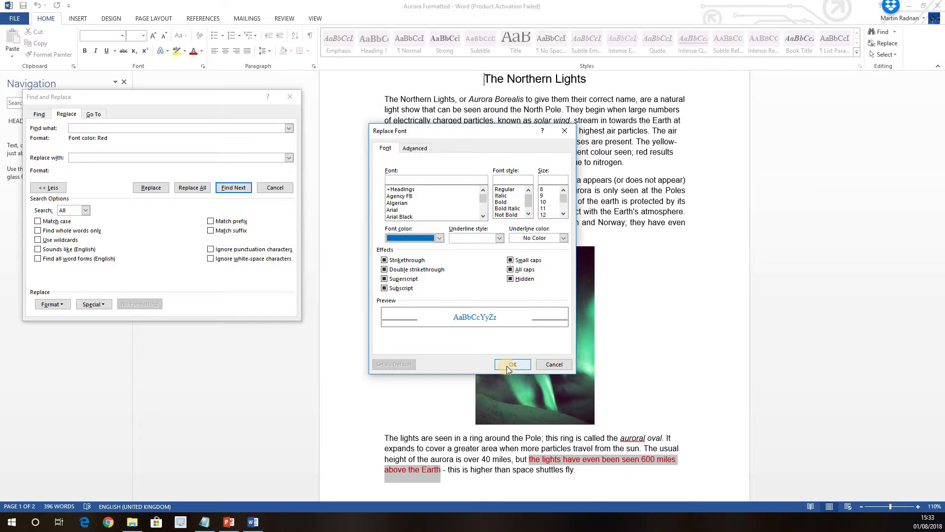
click(507, 366)
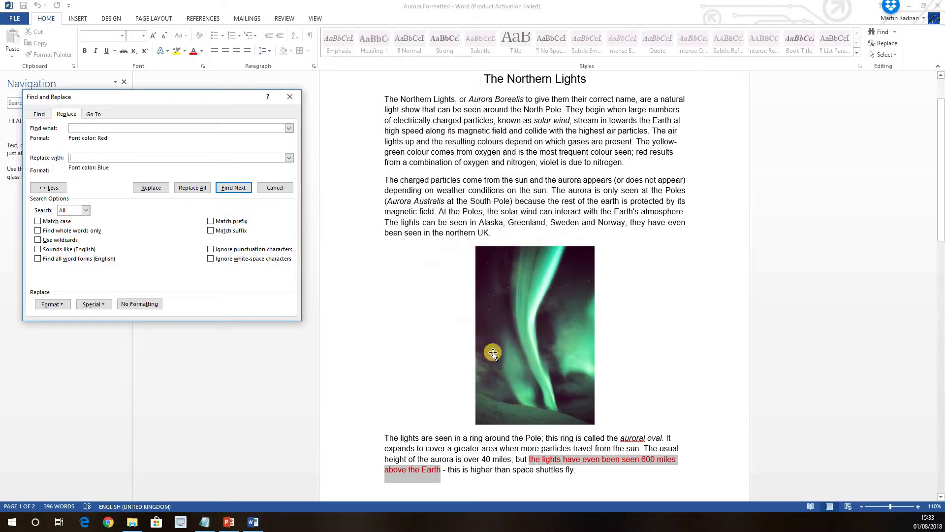
click(89, 157)
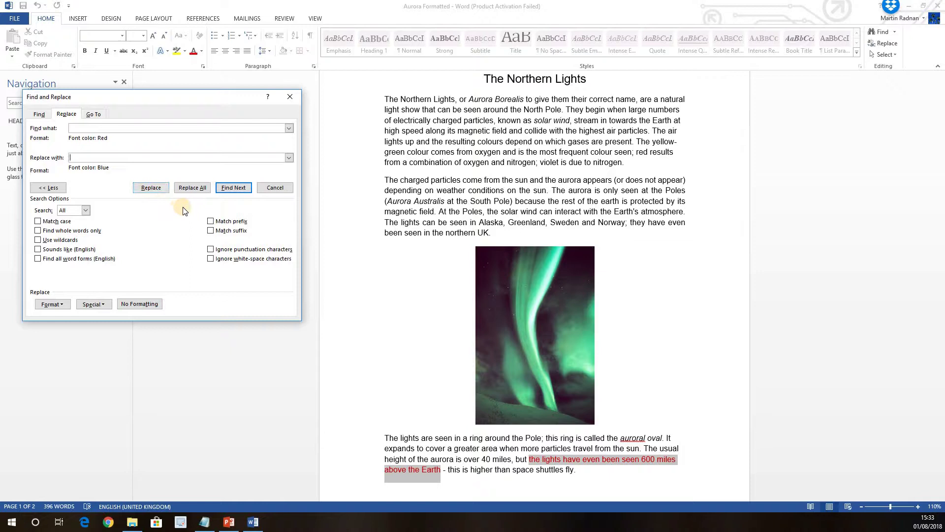
Step: Find the red 600-miles sentence, replace it with blue text, and dismiss the finished message
click(230, 189)
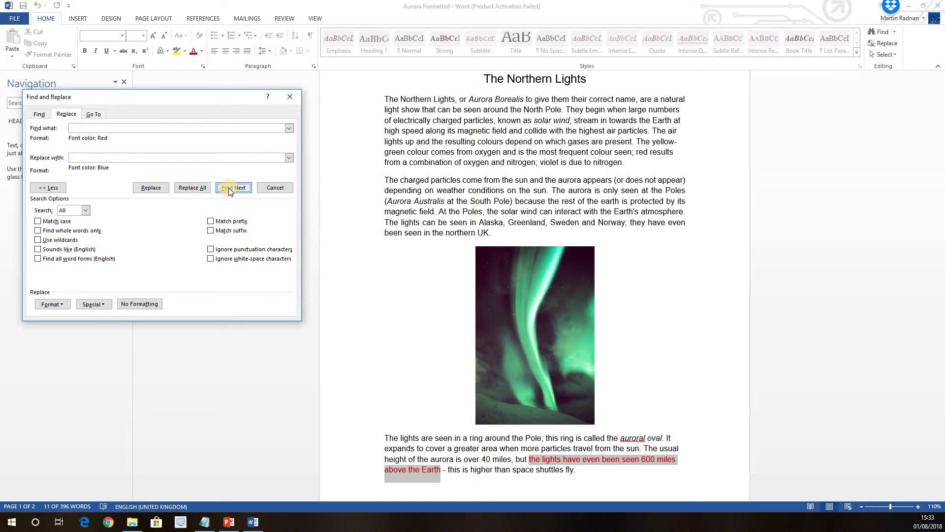
click(153, 188)
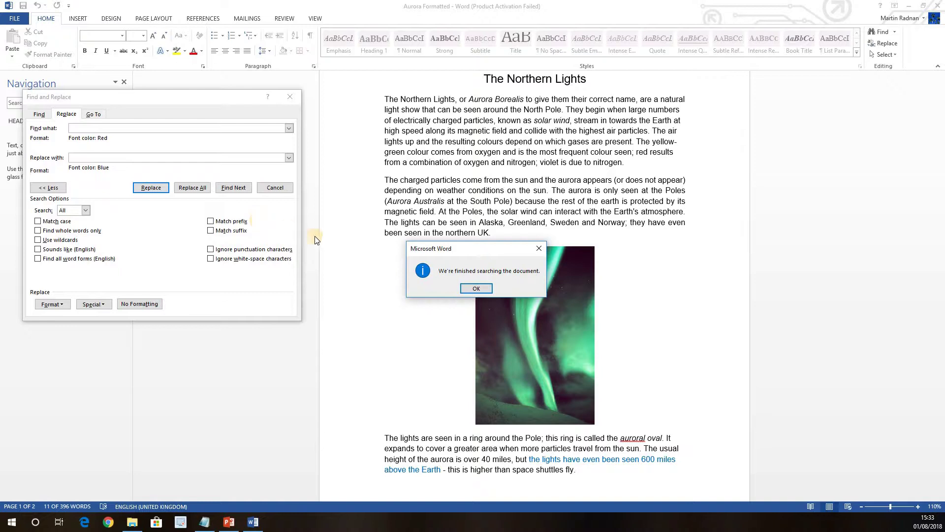
click(471, 287)
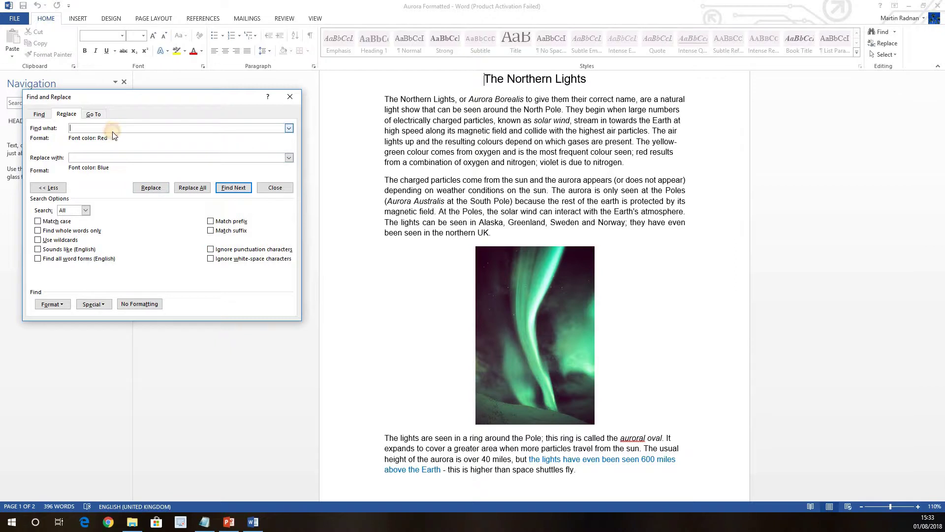
Step: Remove the red format from Find what and the blue format from Replace with
click(143, 302)
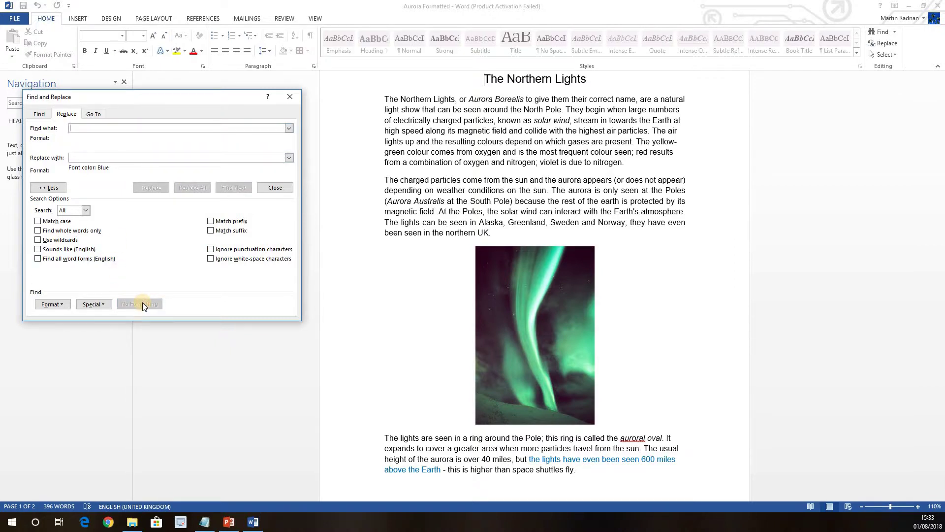
click(101, 158)
click(140, 303)
key(alt+Tab)
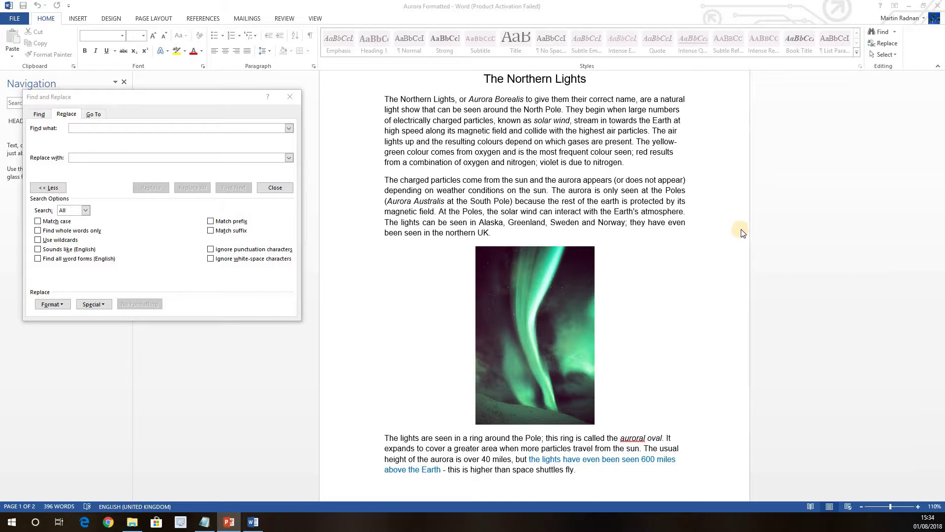
Step: Zoom the document out to 60% so the end of page 1 and top of page 2 show
scroll(742, 232, down, 1)
ctrl+scroll(743, 233, down, 4)
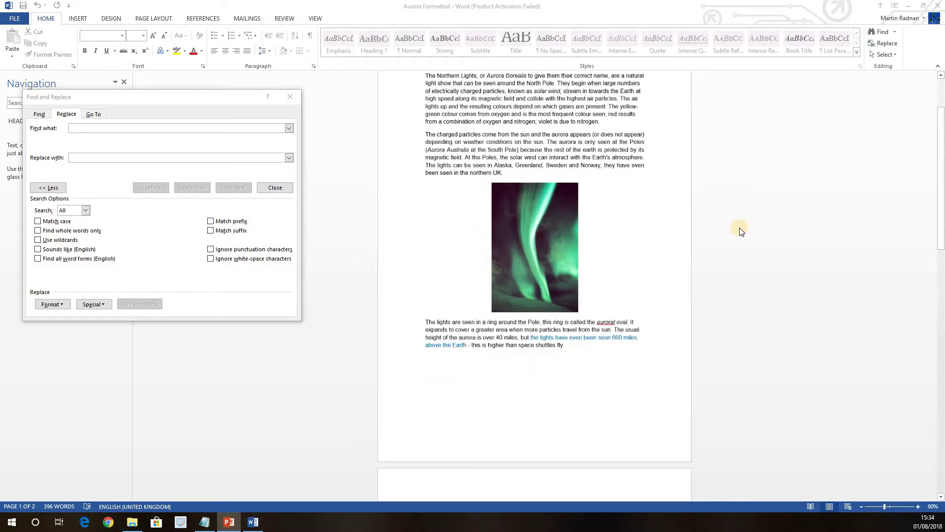
ctrl+scroll(740, 229, down, 1)
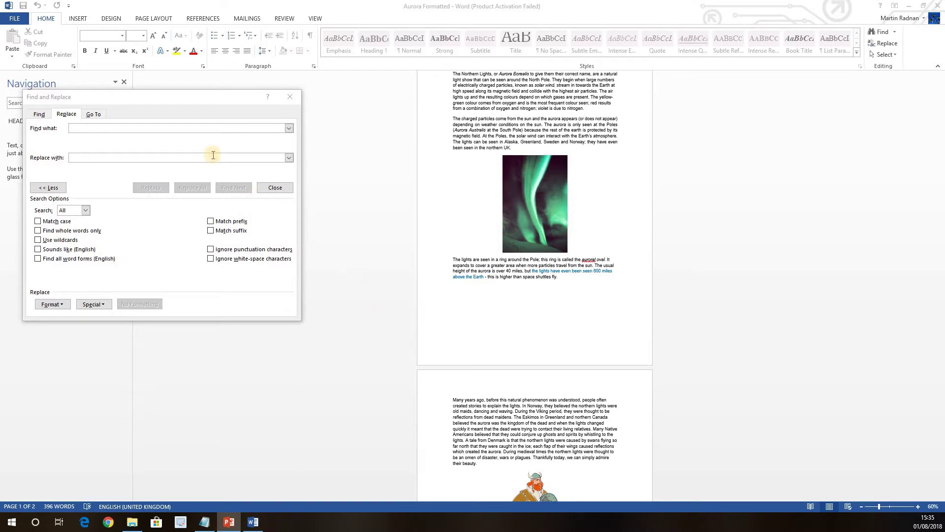
Step: Find the manual page break (^m) and replace it with a paragraph mark (^p)
click(148, 130)
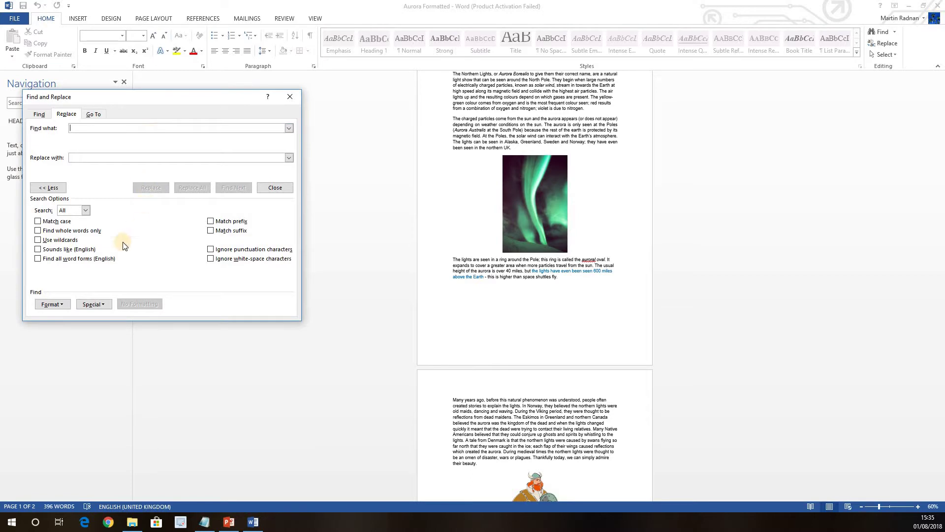
click(96, 303)
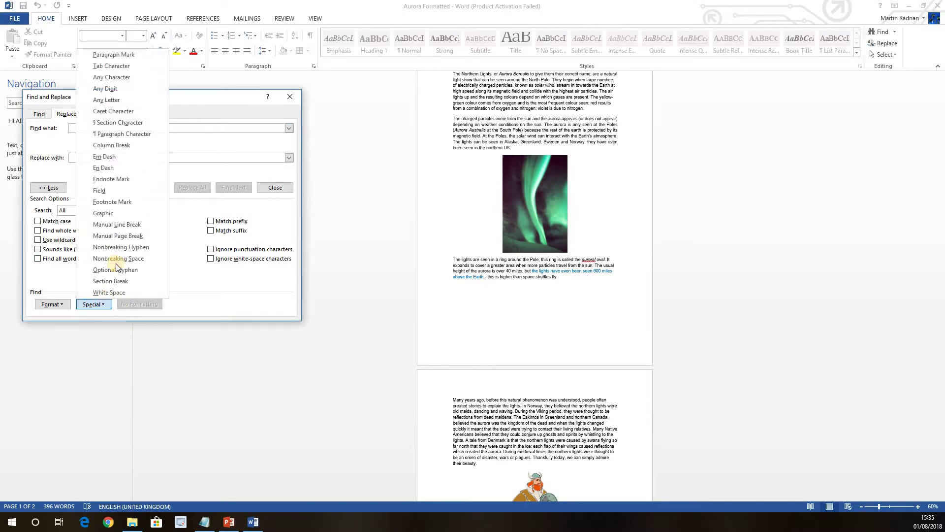
click(123, 236)
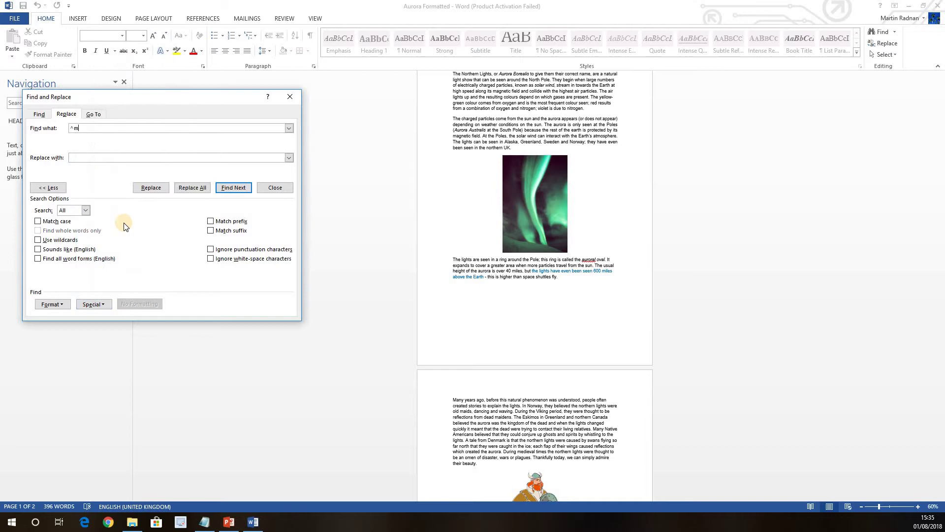
click(97, 157)
click(95, 305)
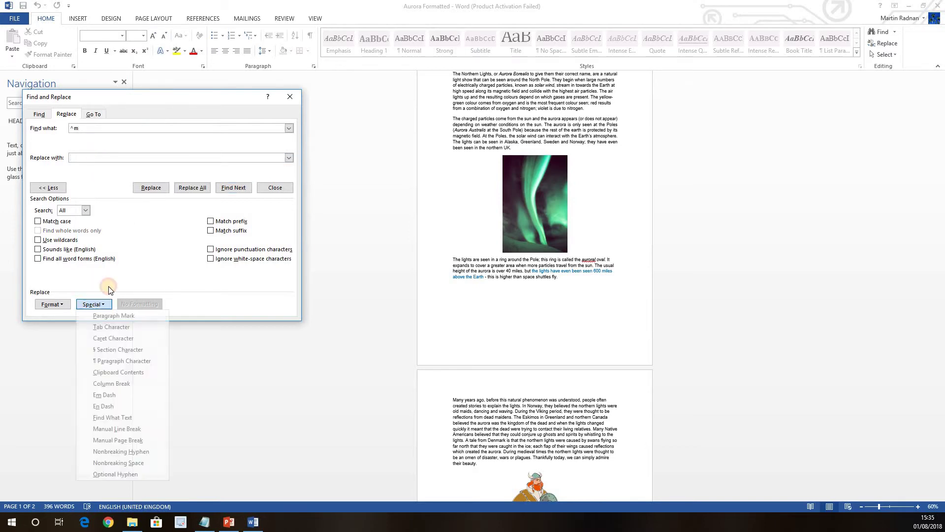
click(118, 319)
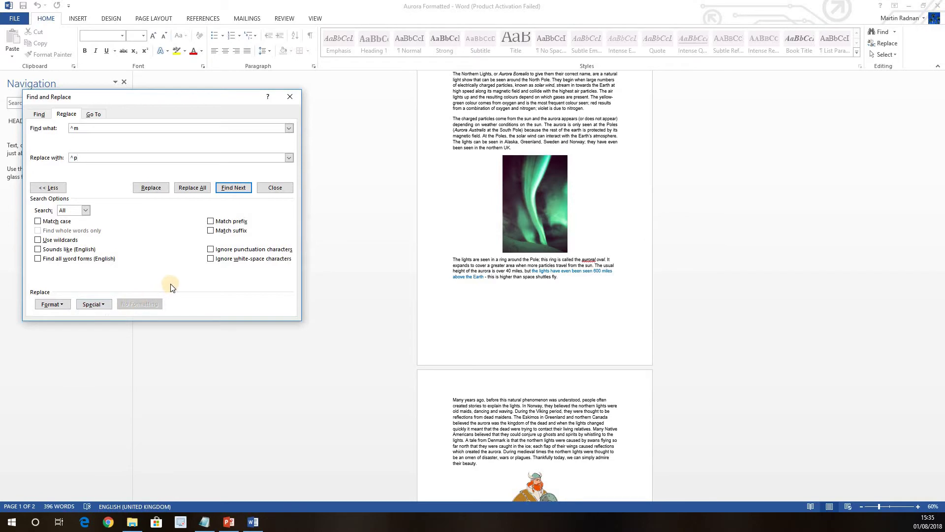
click(230, 190)
key(alt+r)
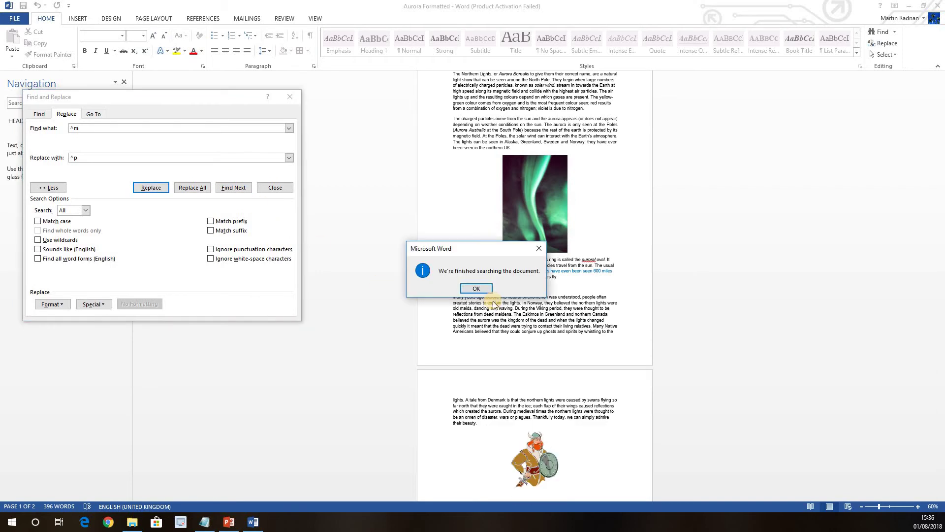